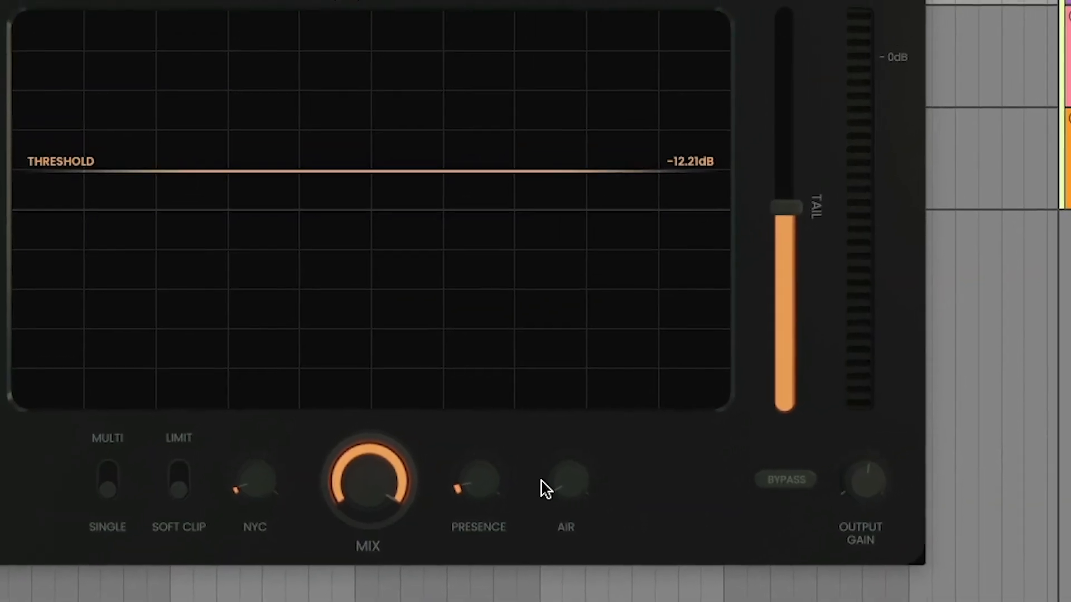
Step: Raise the Air amount in the Pancz plugin
drag(546, 489, 579, 412)
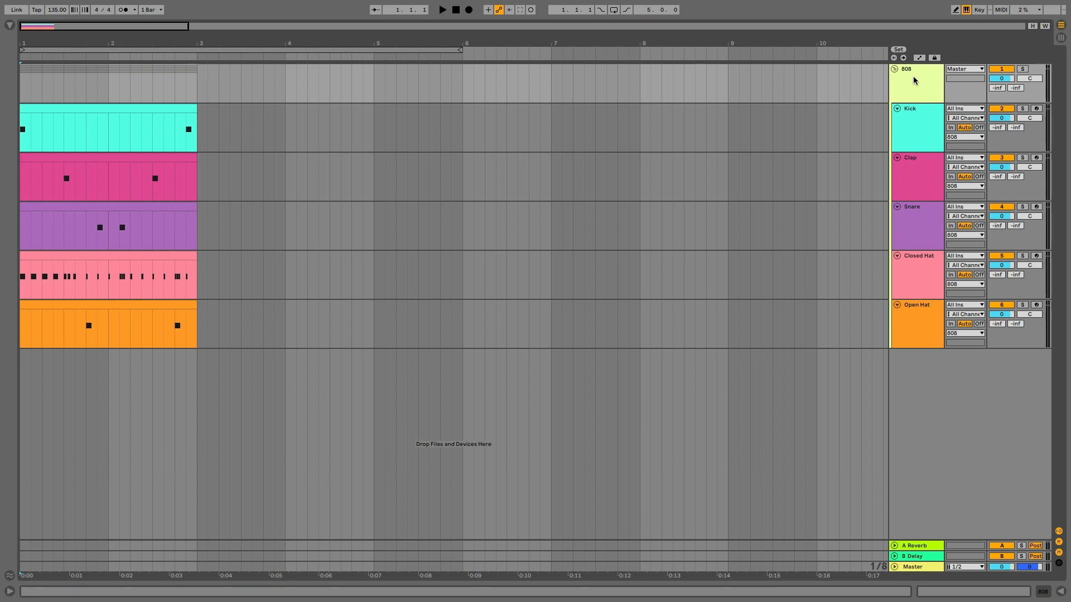
Step: Audition the 808 drum loop and lower the Kick's Pancz threshold to -14.51 dB
key(space)
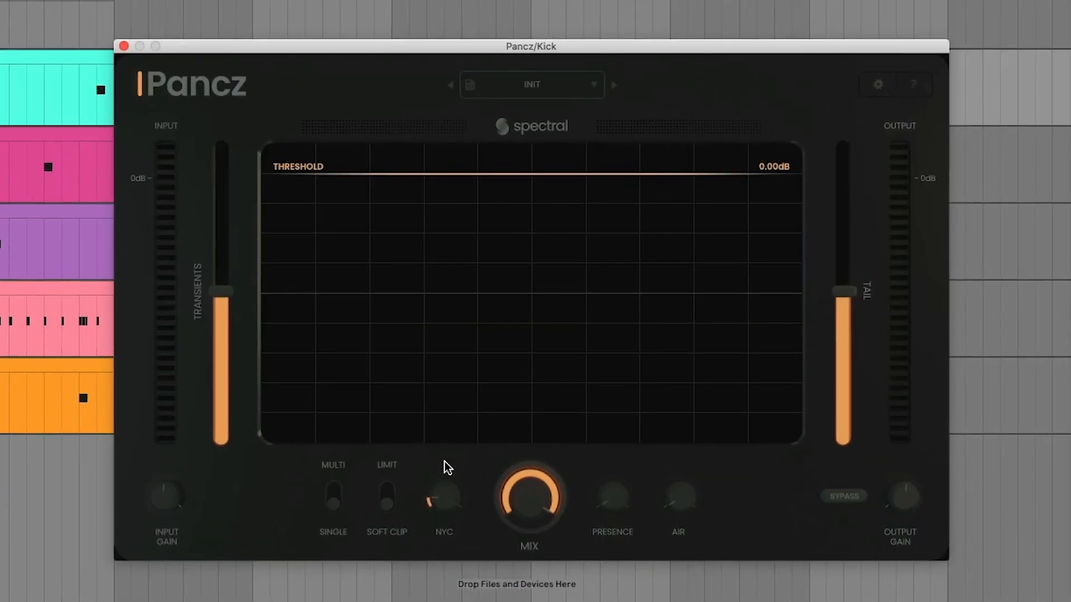
drag(581, 173, 576, 348)
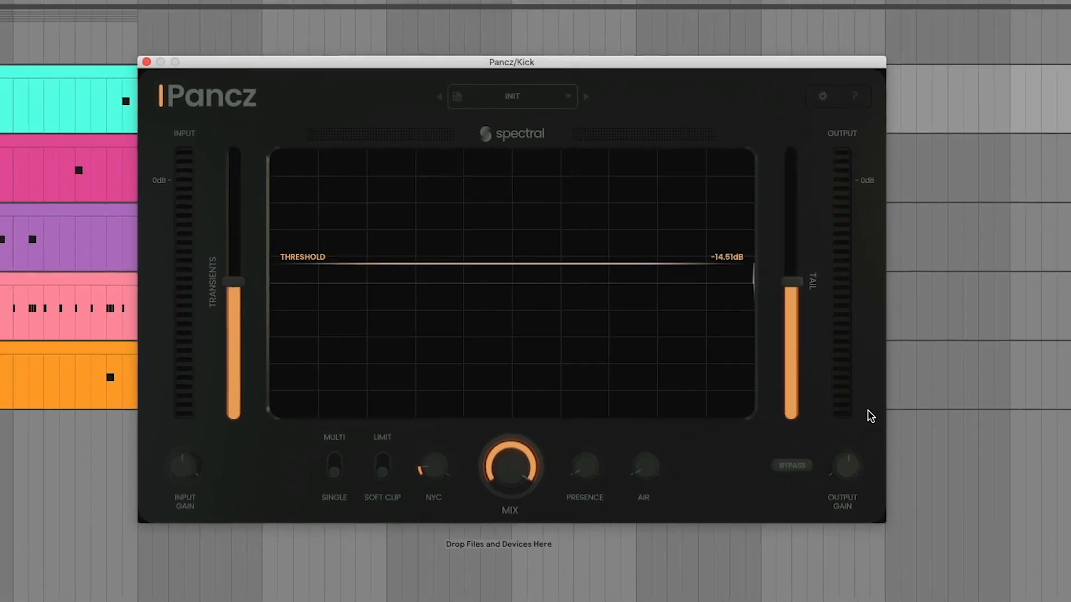
key(space)
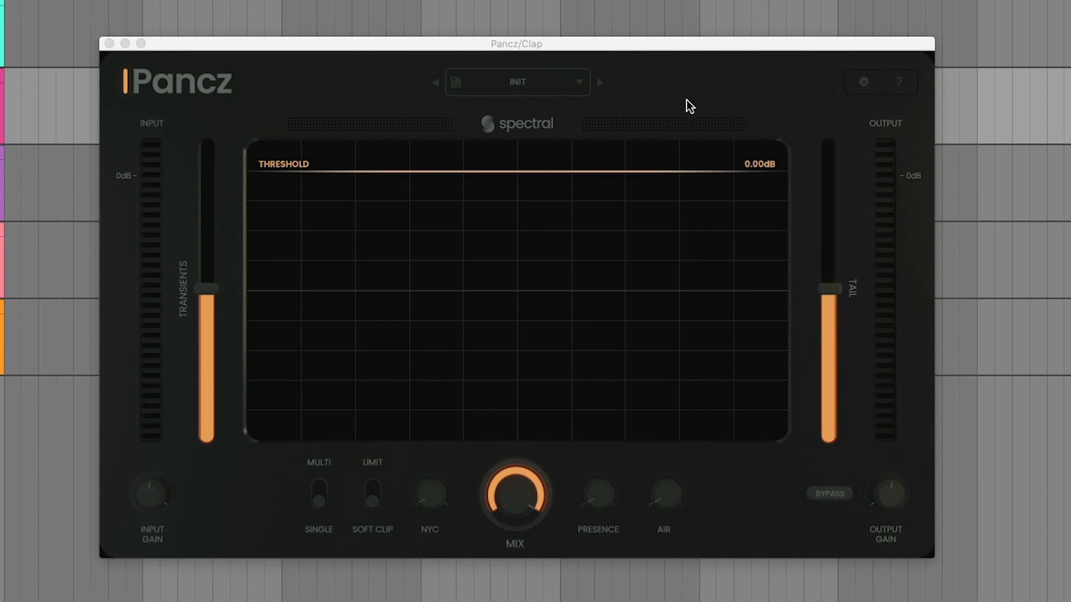
Step: Add a little Presence to the Clap and lower the Pancz thresholds on the Clap and Snare tracks
click(602, 481)
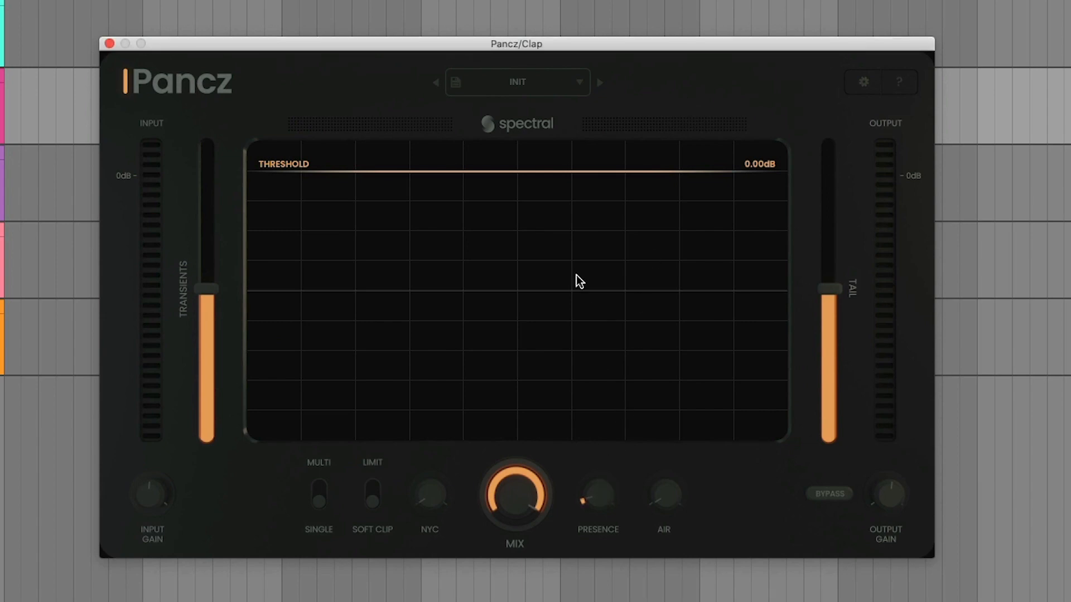
drag(544, 176, 544, 334)
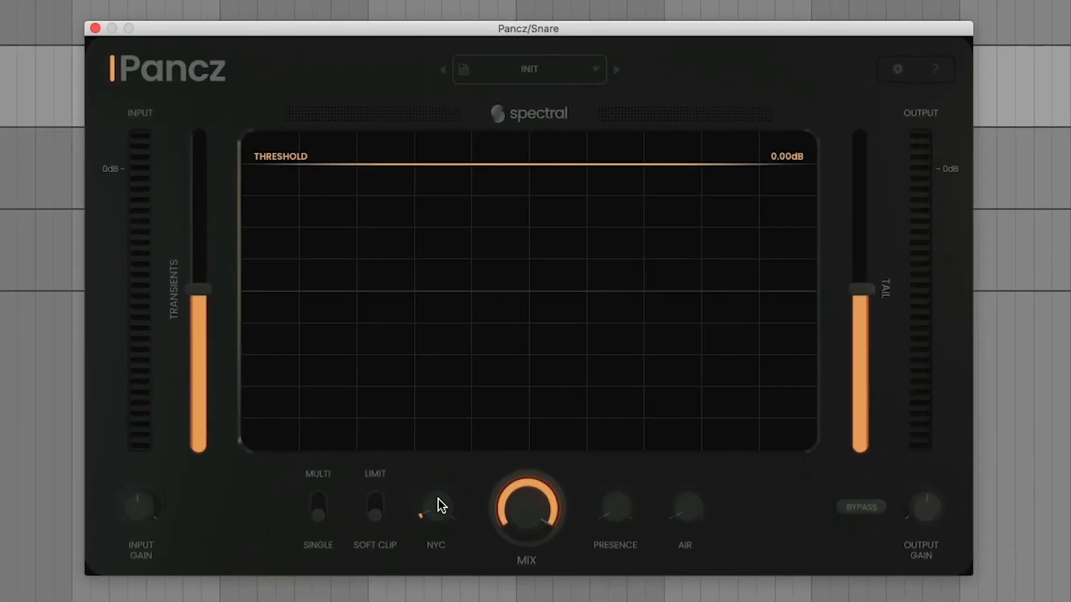
drag(541, 165, 581, 451)
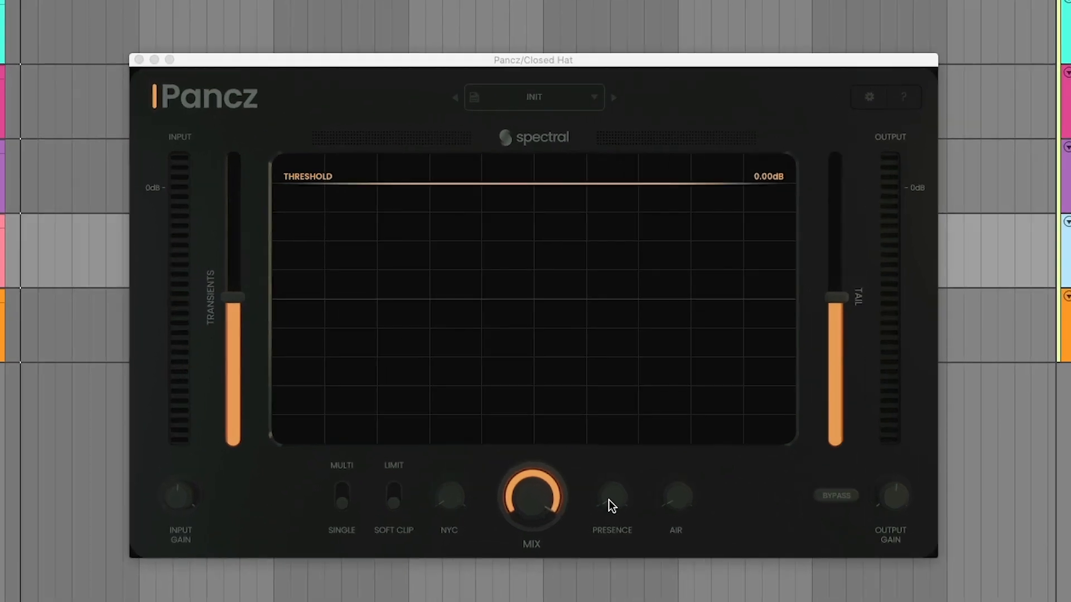
Step: Add a little Presence to the Closed Hat in Pancz and audition it in the loop
click(611, 497)
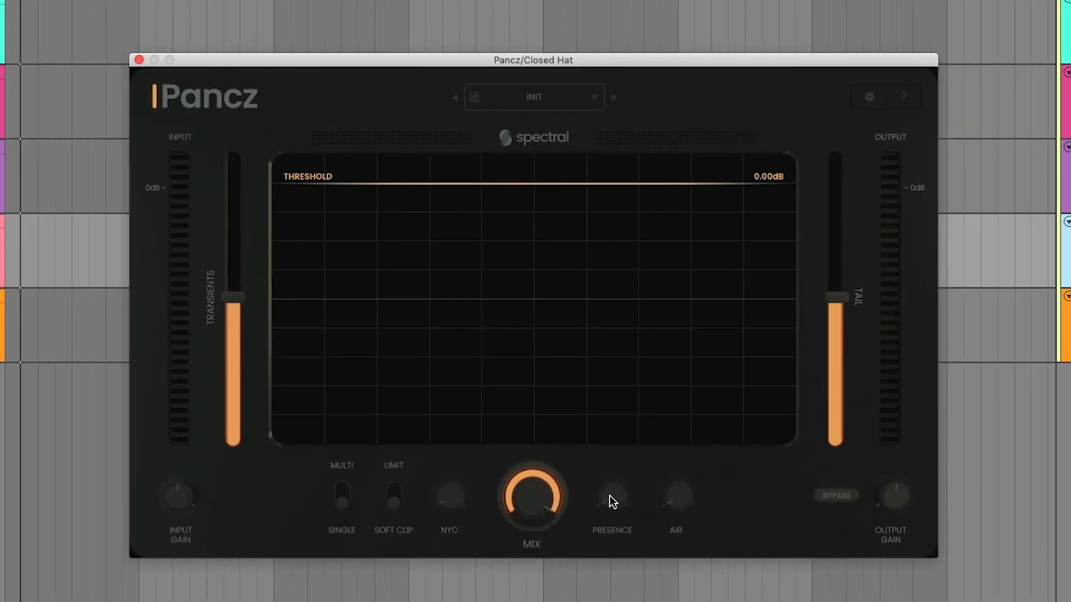
key(space)
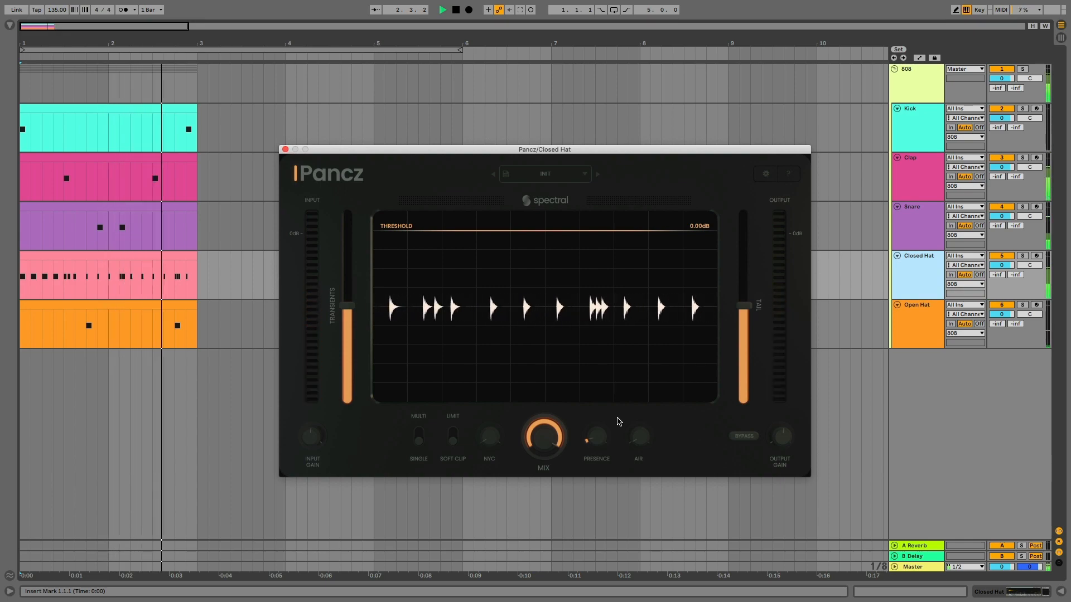
key(space)
Step: Raise the Air amount slightly in Pancz on the Open Hat track
key(Down)
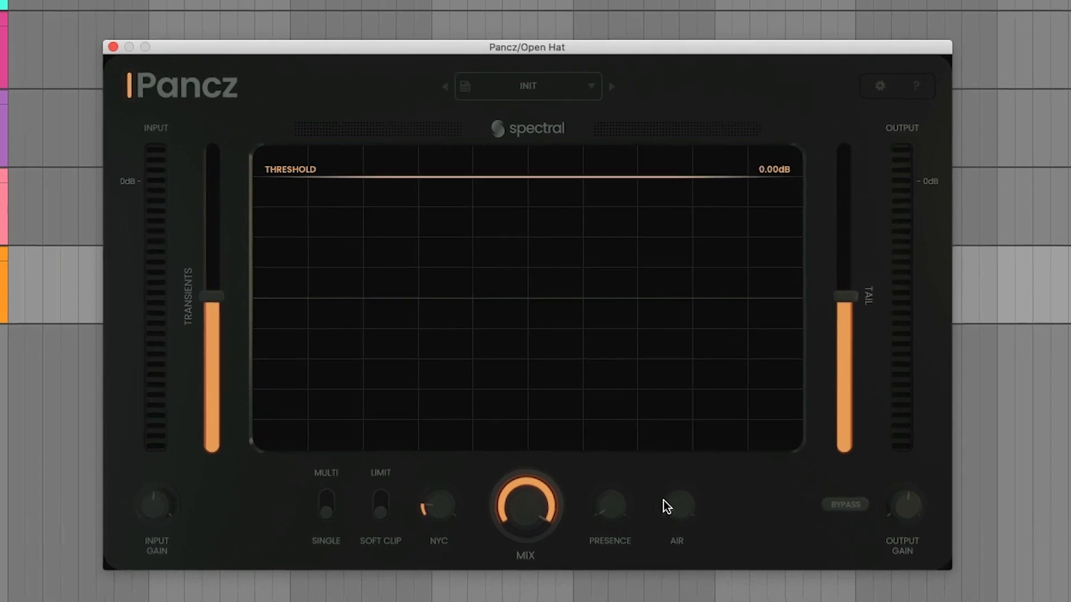
drag(664, 500, 679, 461)
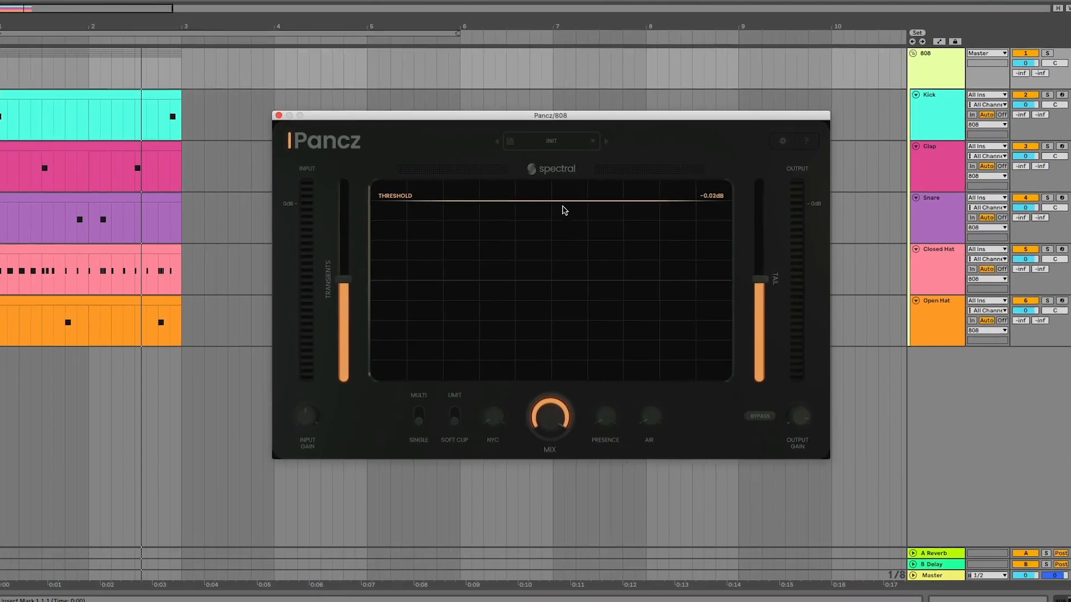
Step: Lower the 808 group's Pancz threshold to -12.75 dB and play the processed loop against the dry version
drag(564, 208, 561, 322)
key(space)
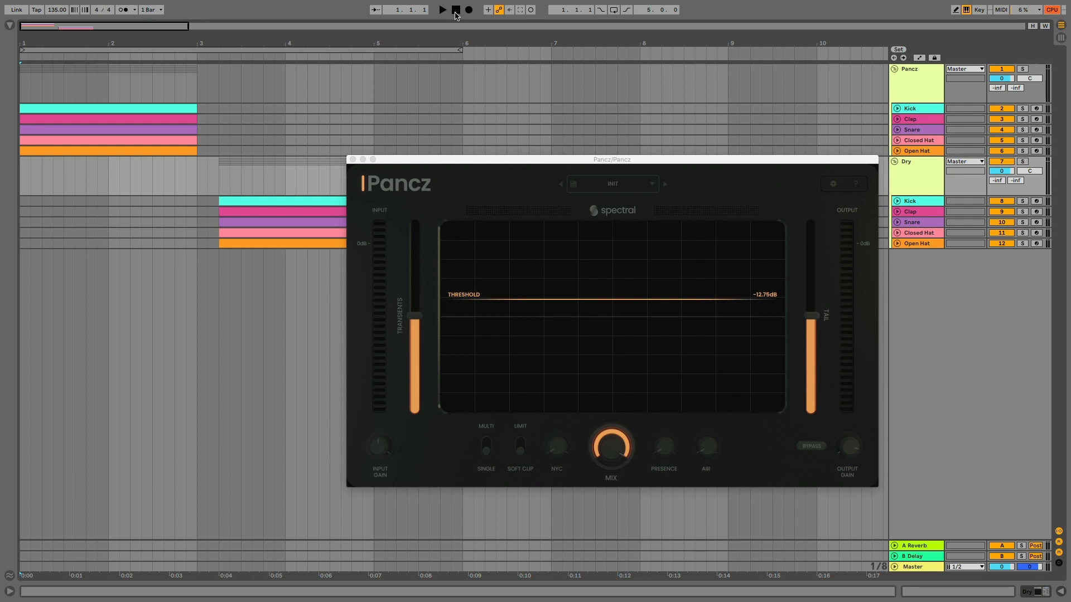
key(space)
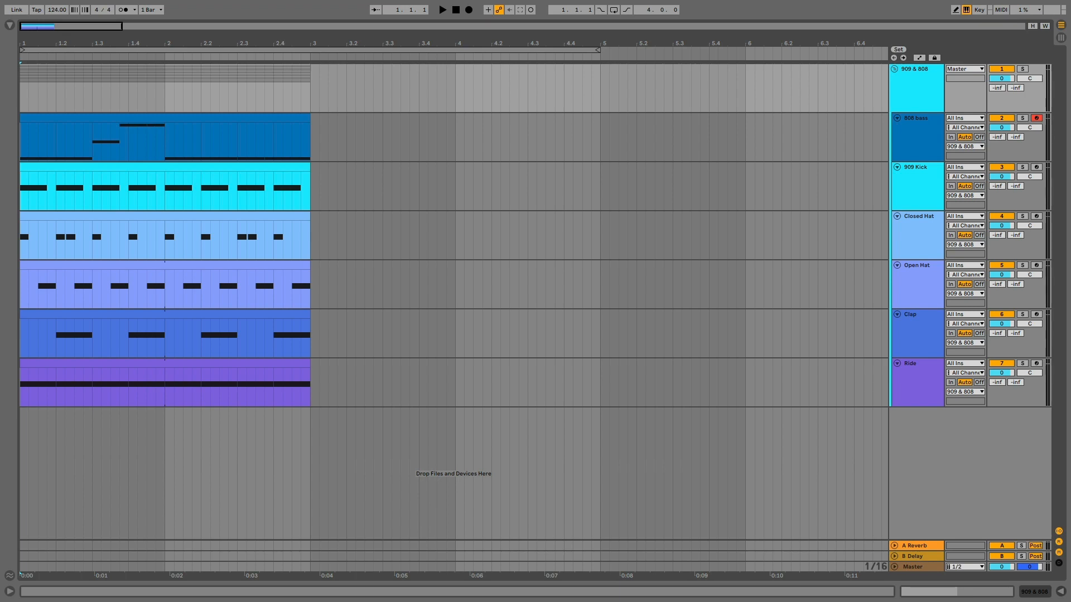
Step: Play through the unprocessed 909 & 808 loop, including the 808 bass and ride
key(space)
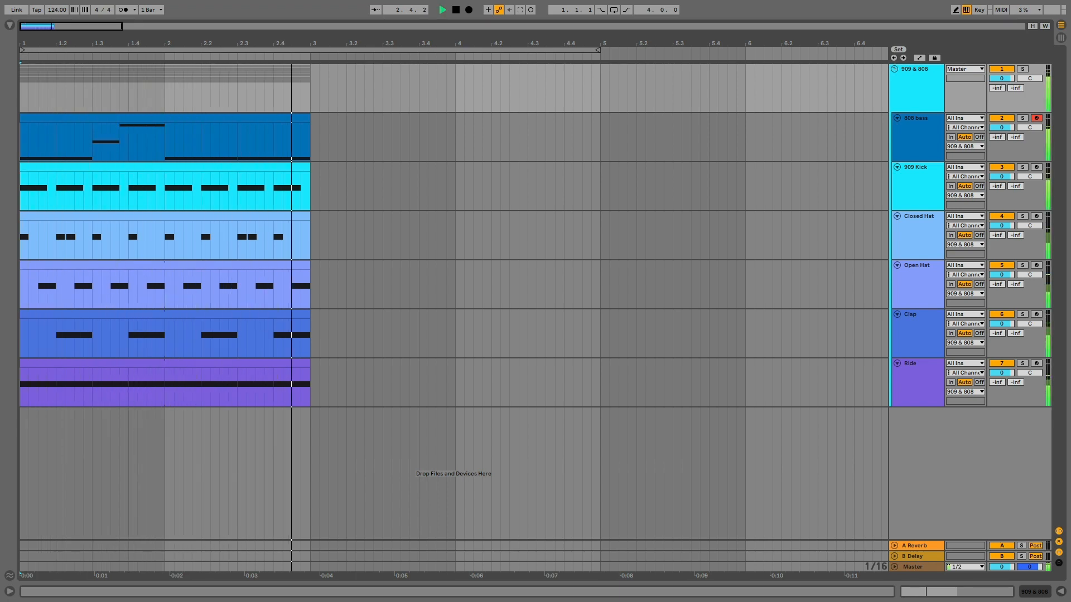
key(space)
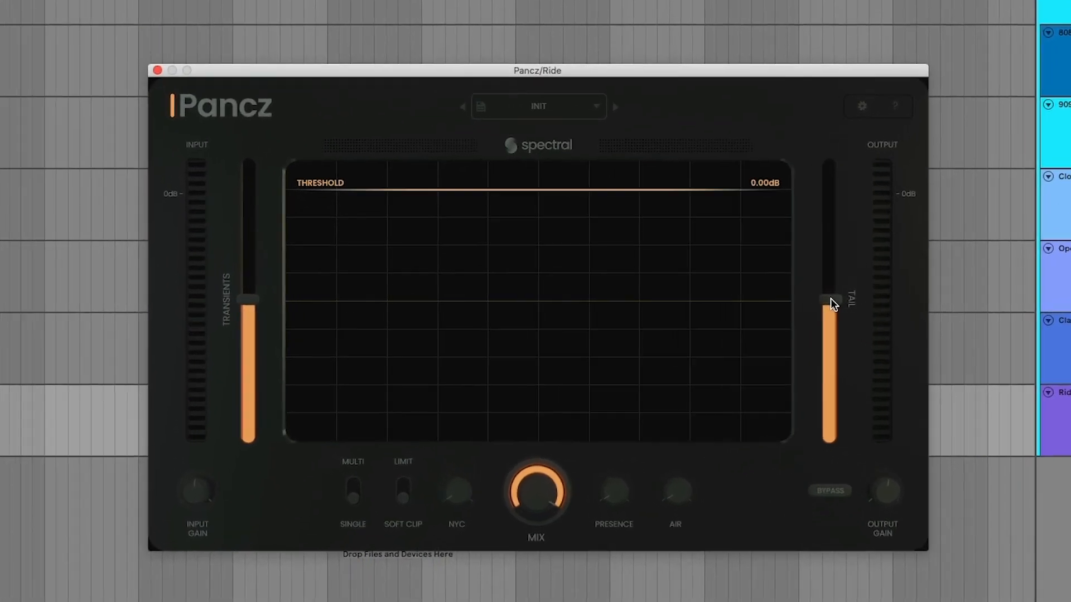
Step: Set the Ride's Pancz Tail to -1.00, reduce its Transients strongly and audition the result
drag(748, 302, 746, 383)
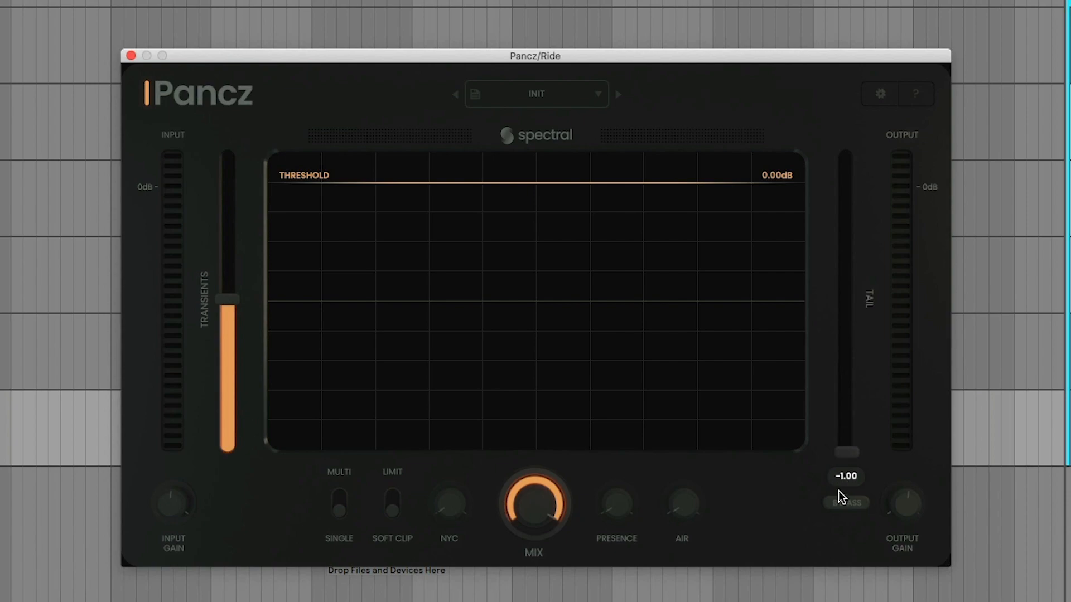
drag(239, 303, 239, 435)
key(space)
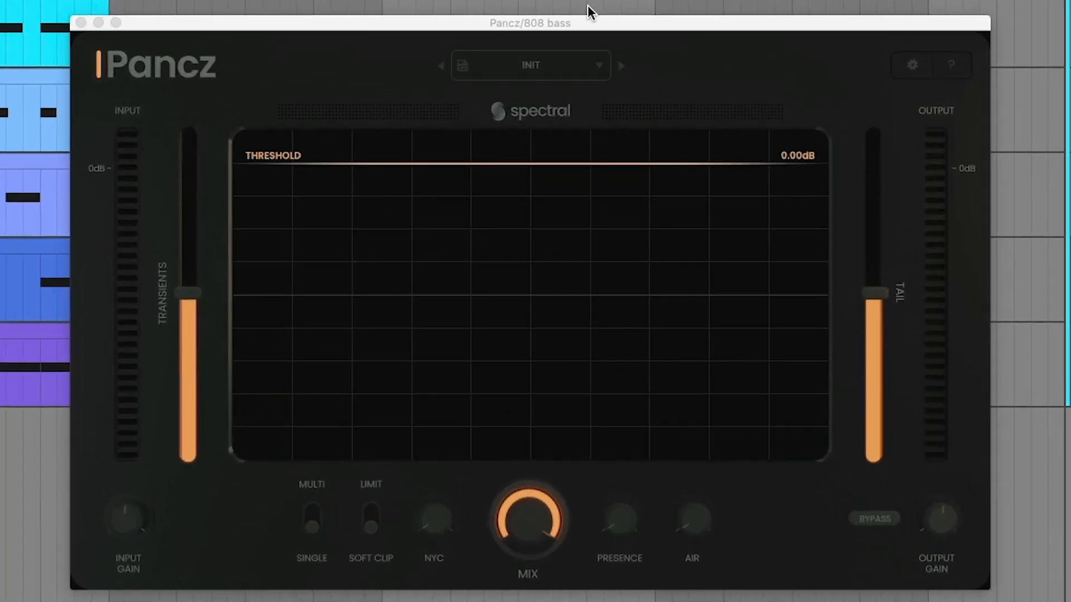
Step: Reduce the 808 bass track's Transients almost to the minimum in Pancz and audition the loop
drag(186, 301, 190, 425)
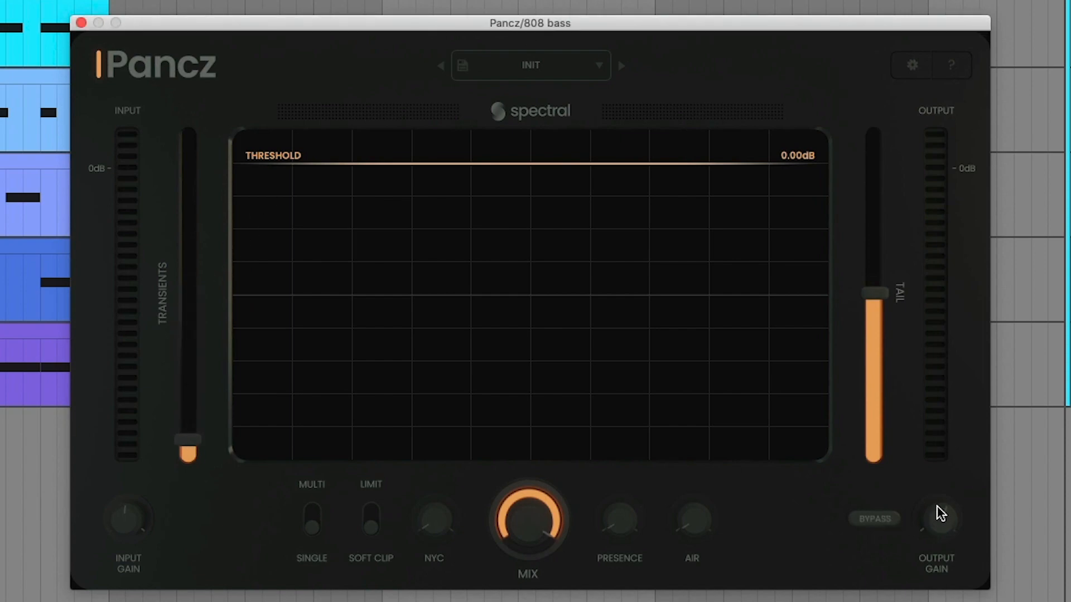
key(space)
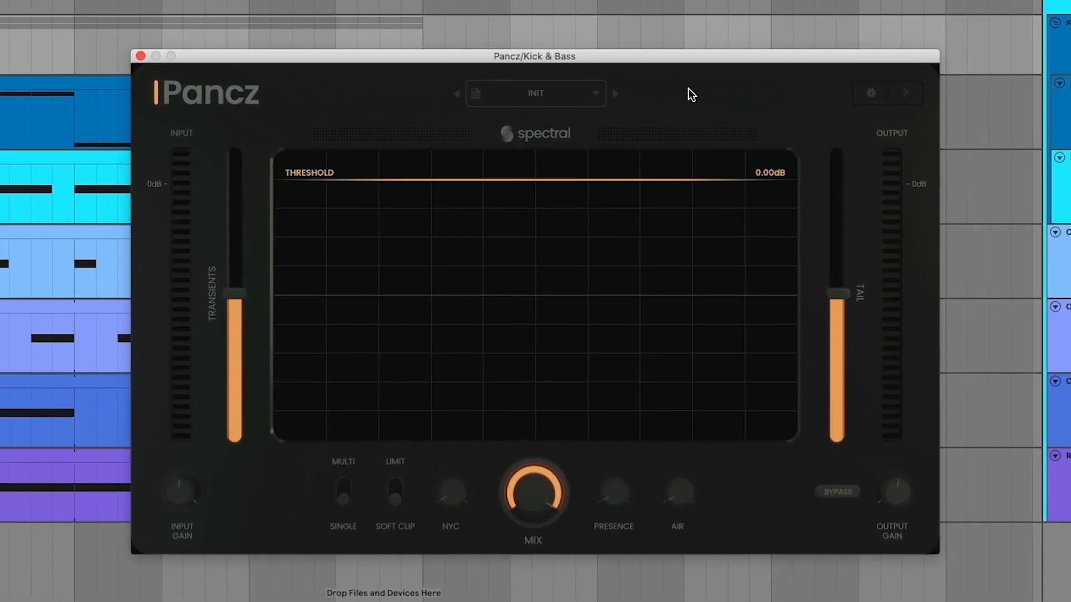
Step: Lower the Pancz threshold on the Kick & Bass group to -4.37 dB and audition it
drag(598, 181, 596, 260)
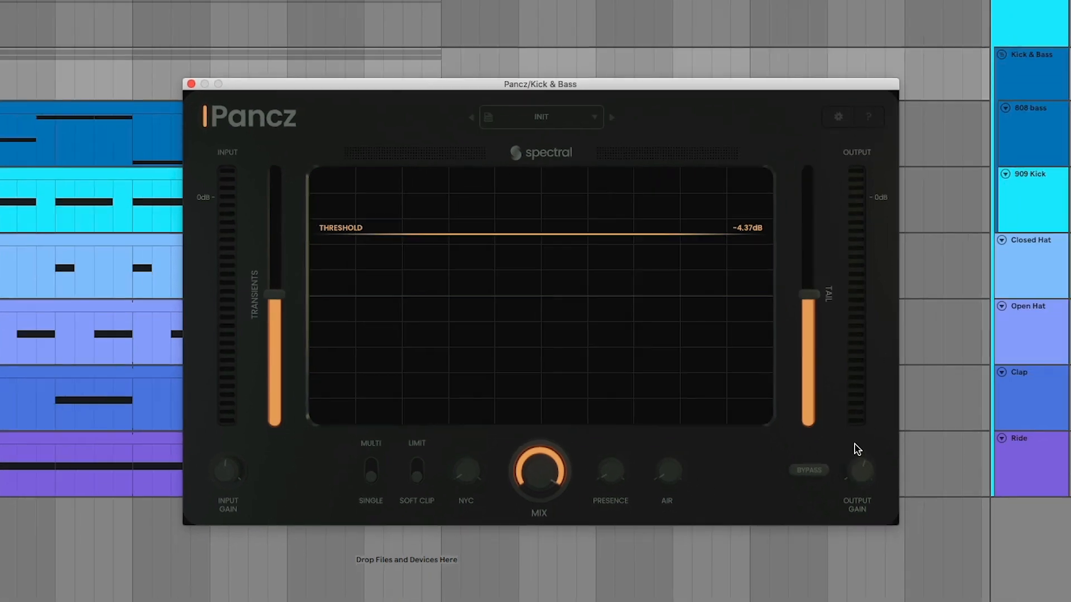
key(space)
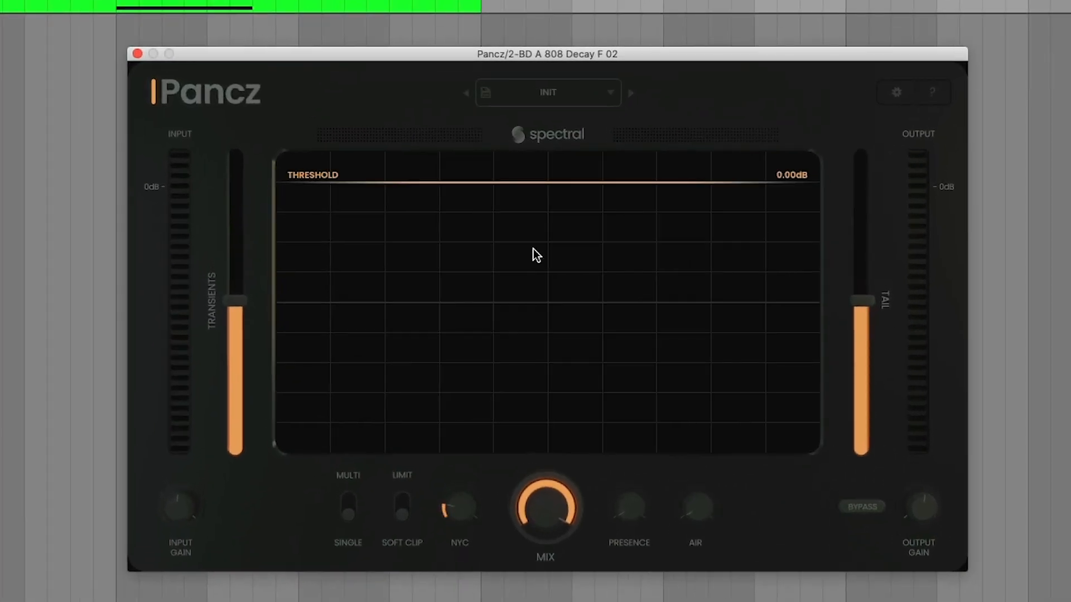
Step: Lower the Pancz threshold on the 2-BD A 808 Decay F 02 track to -11.68 dB and play it
drag(558, 184, 557, 345)
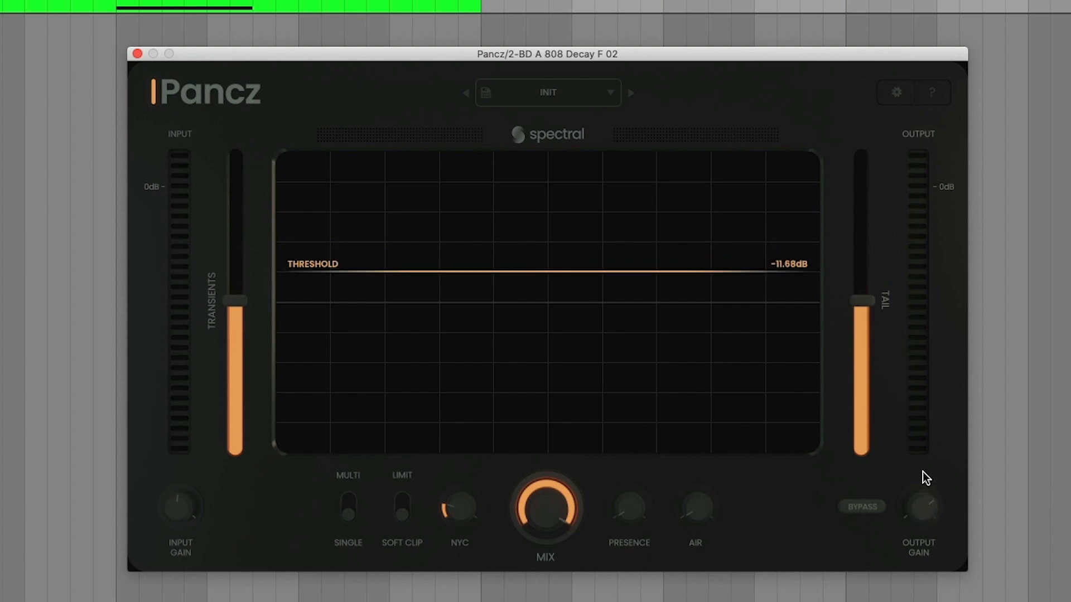
key(space)
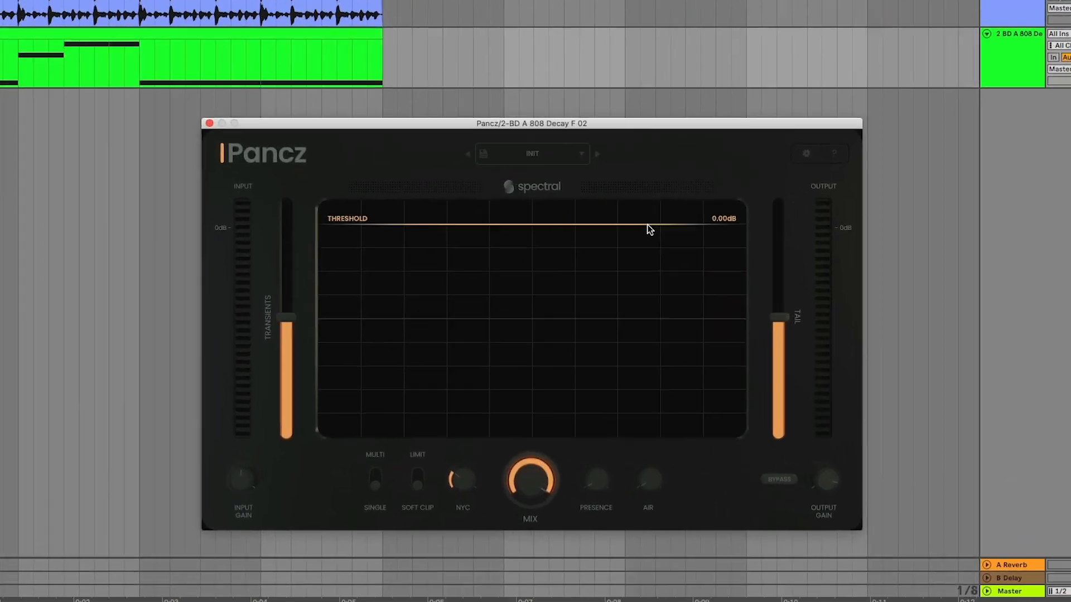
Step: Lower the 808 bass drum's Pancz threshold to -25.10 dB with the stronger NYC setting and audition it
drag(648, 225, 674, 375)
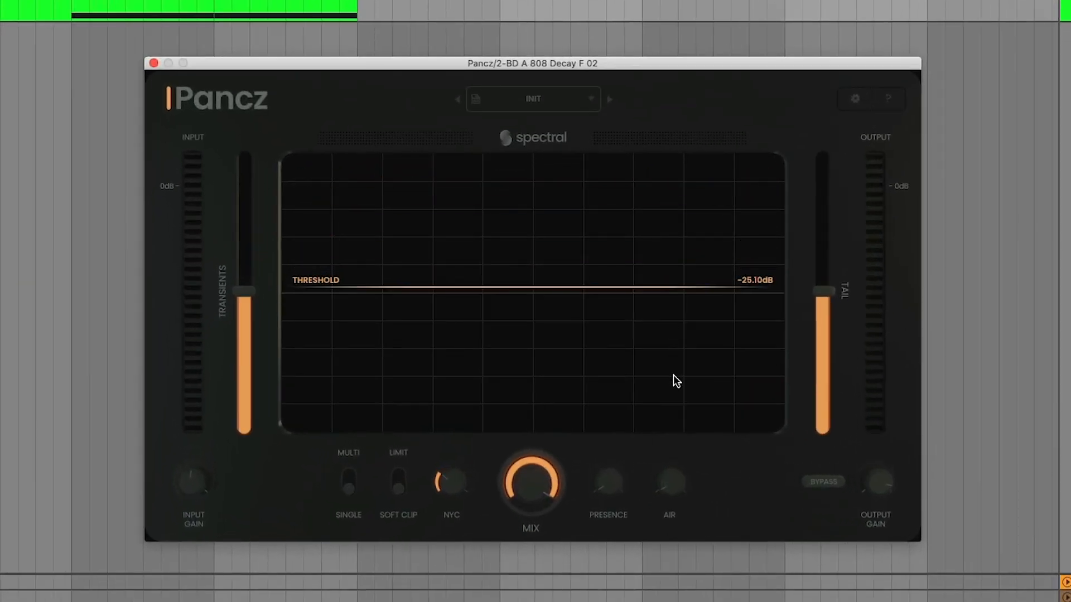
key(space)
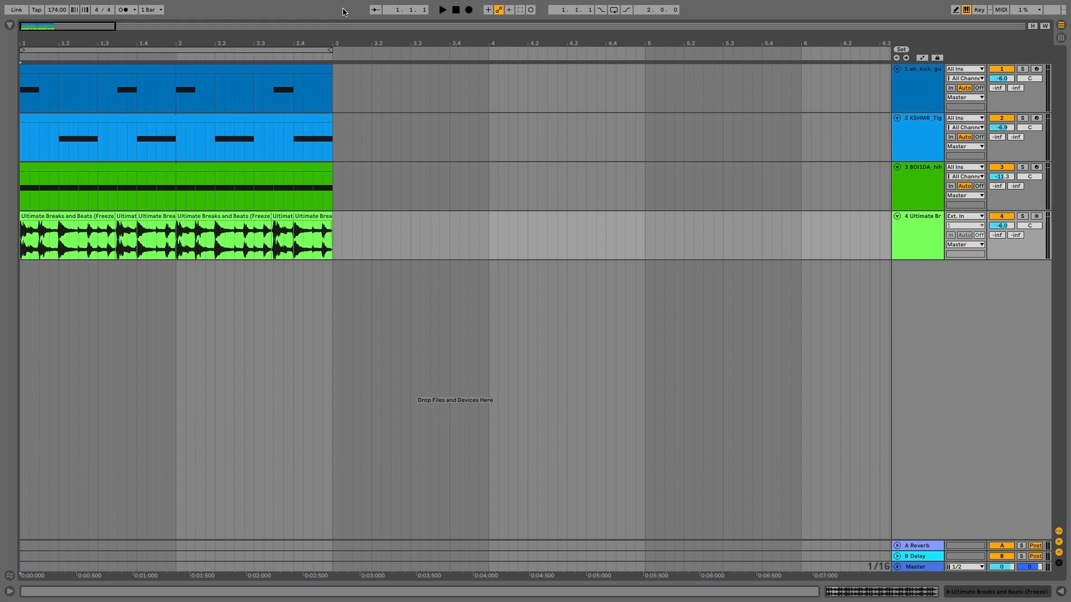
Step: Play through the 174 BPM drum loop with the layered Ultimate Breaks and Beats break
key(space)
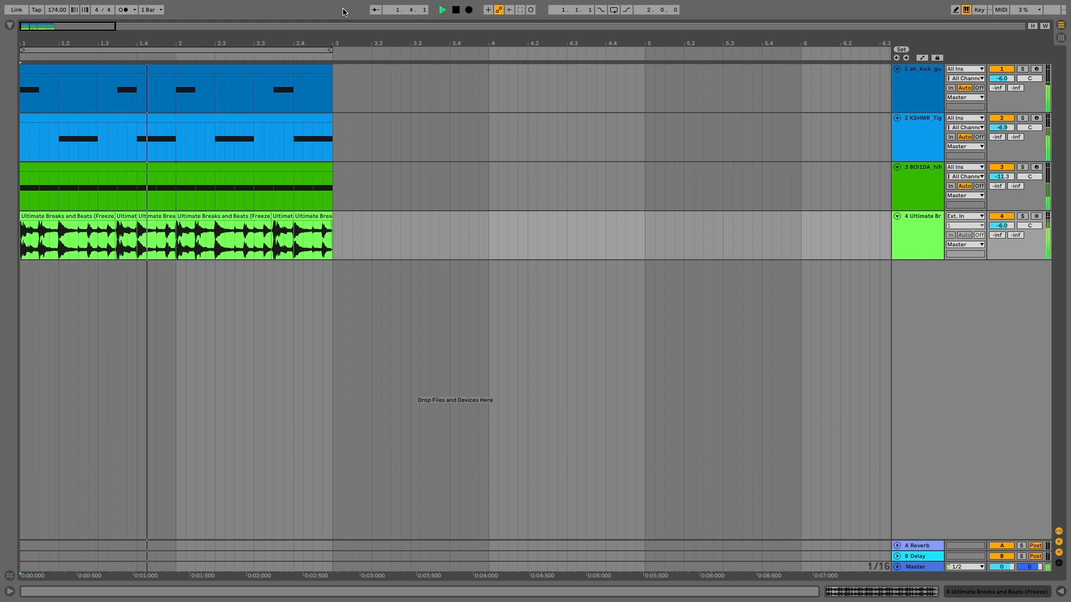
key(space)
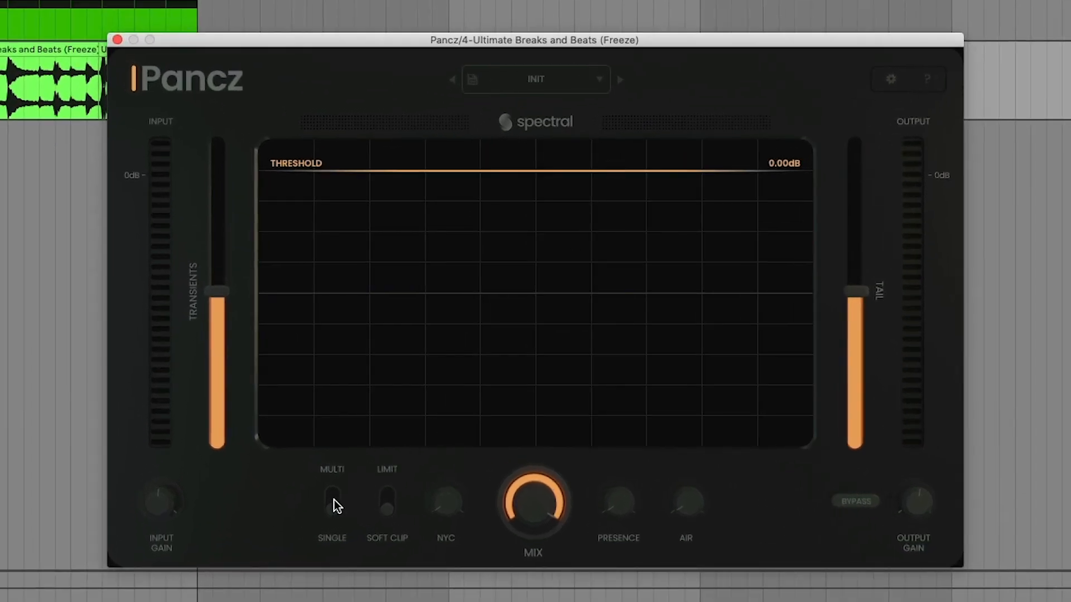
Step: Switch Pancz on the Ultimate Breaks and Beats track to multiband with crossovers at 211.0 Hz and 5092.2 Hz
click(332, 500)
drag(554, 372, 453, 384)
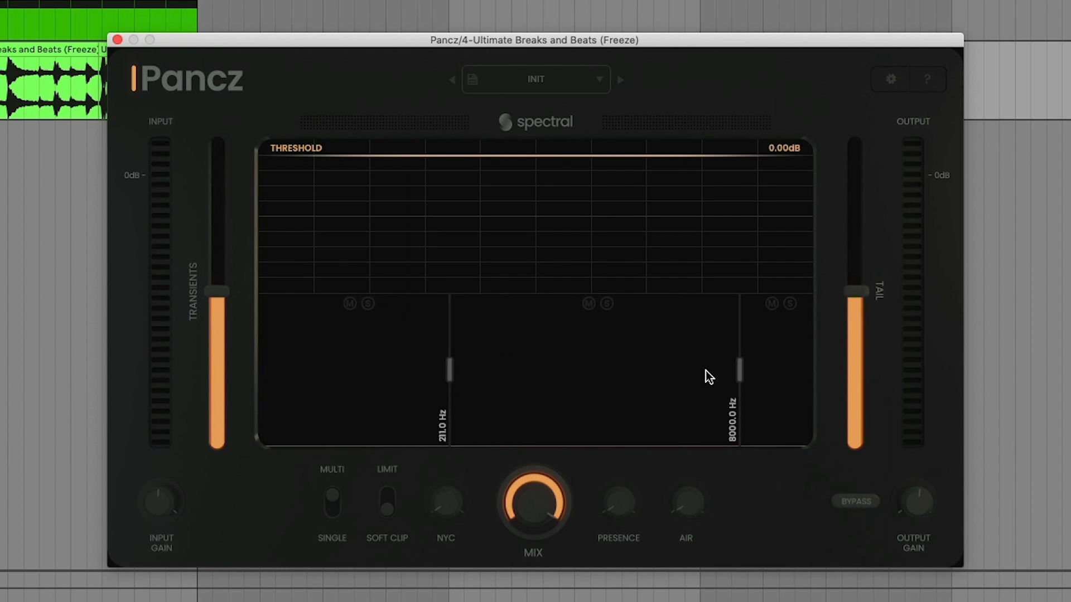
drag(741, 375, 703, 376)
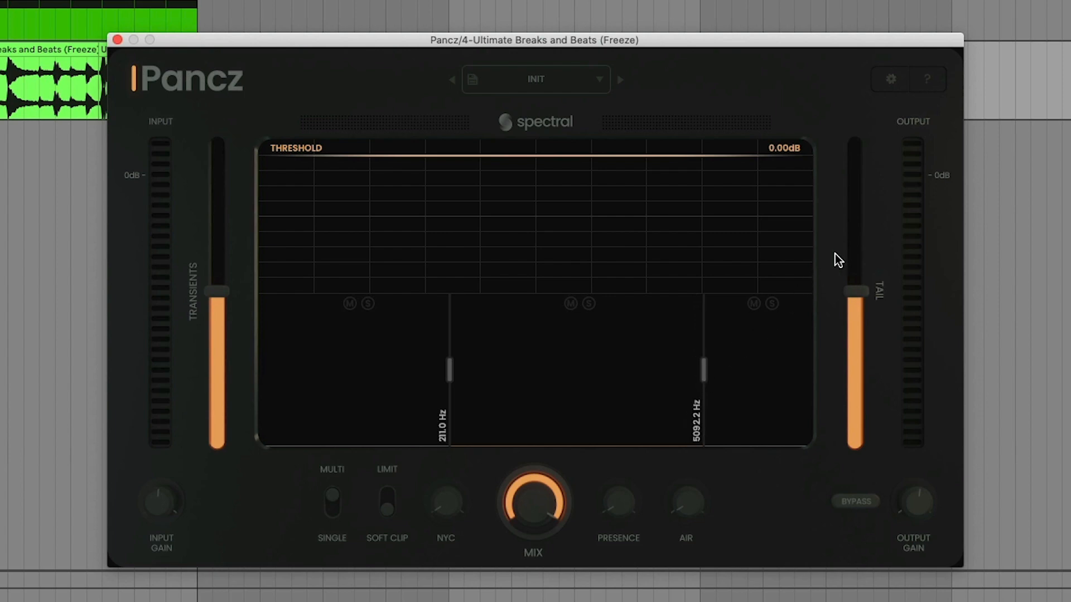
Step: Shorten the break's mid band by lowering the Pancz Tail by more than half during playback
key(space)
drag(857, 290, 850, 384)
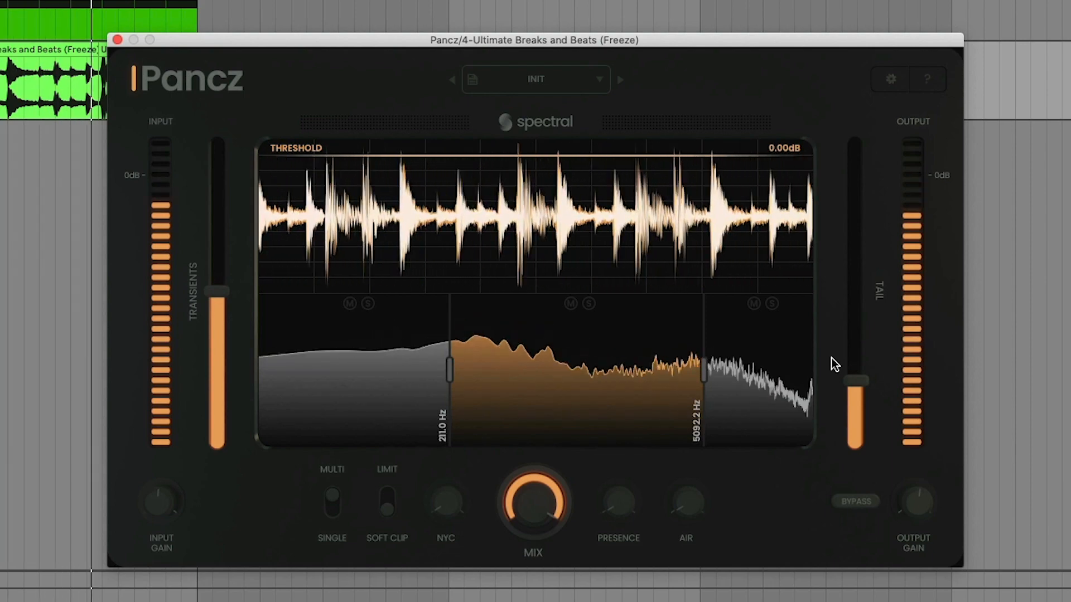
key(space)
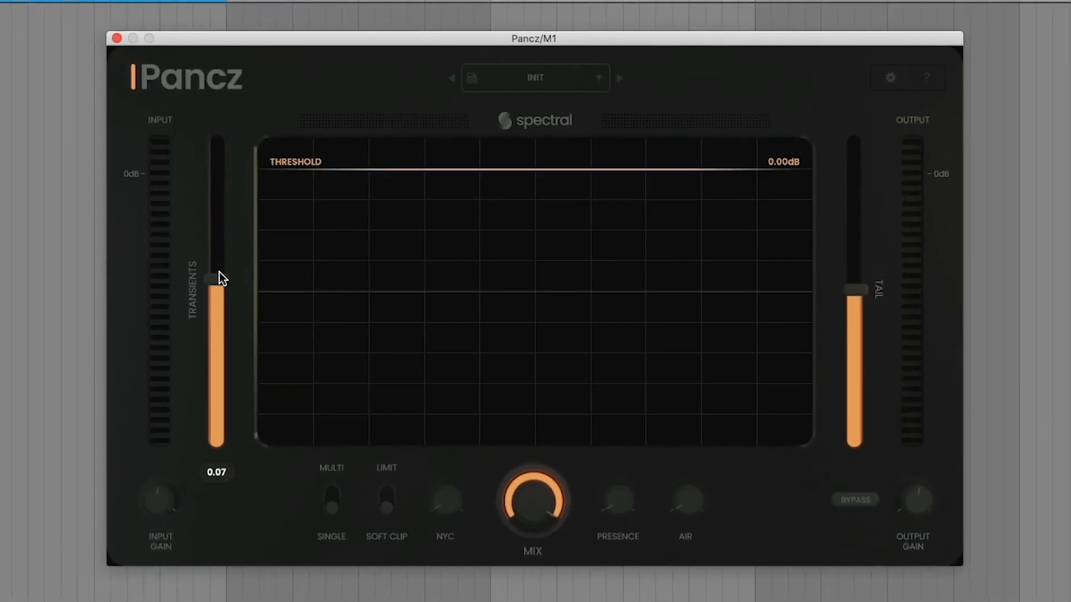
Step: Raise the Transients and lower the Tail in Pancz on the M1 track, auditioning the changes
drag(219, 272, 223, 234)
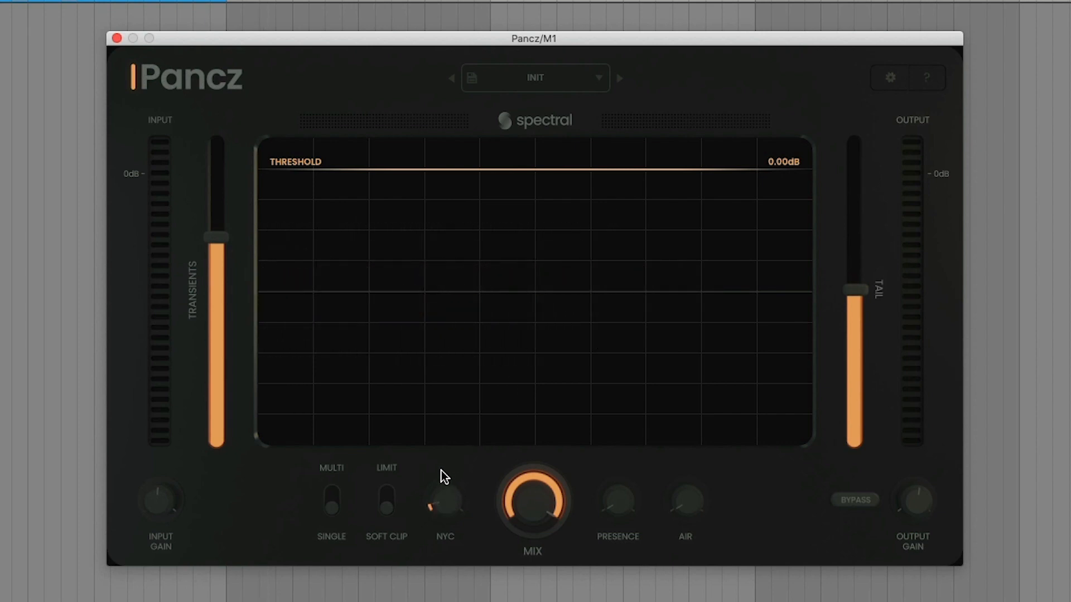
key(space)
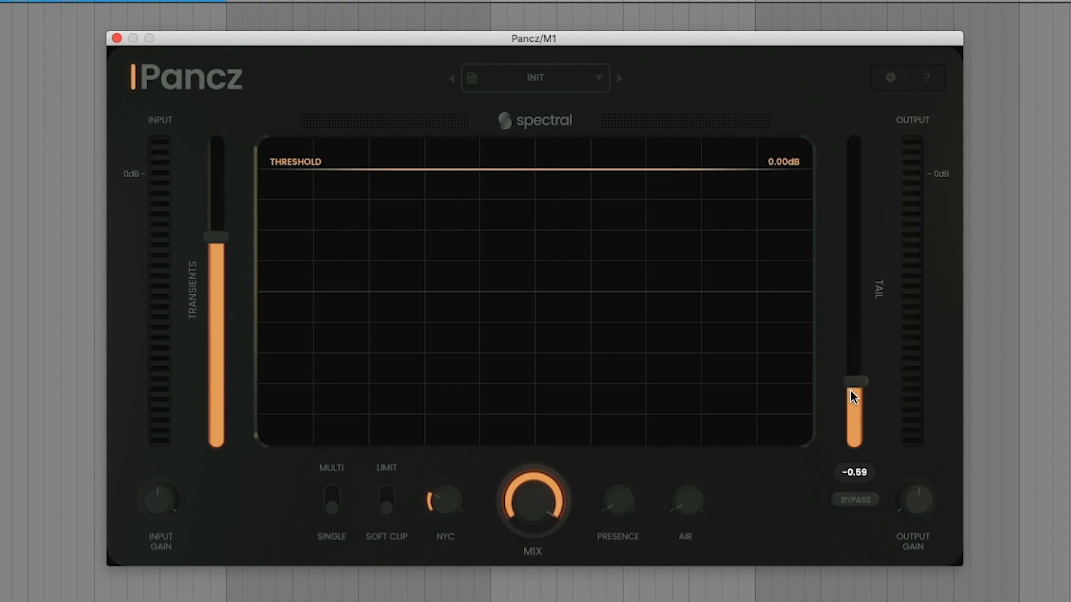
key(space)
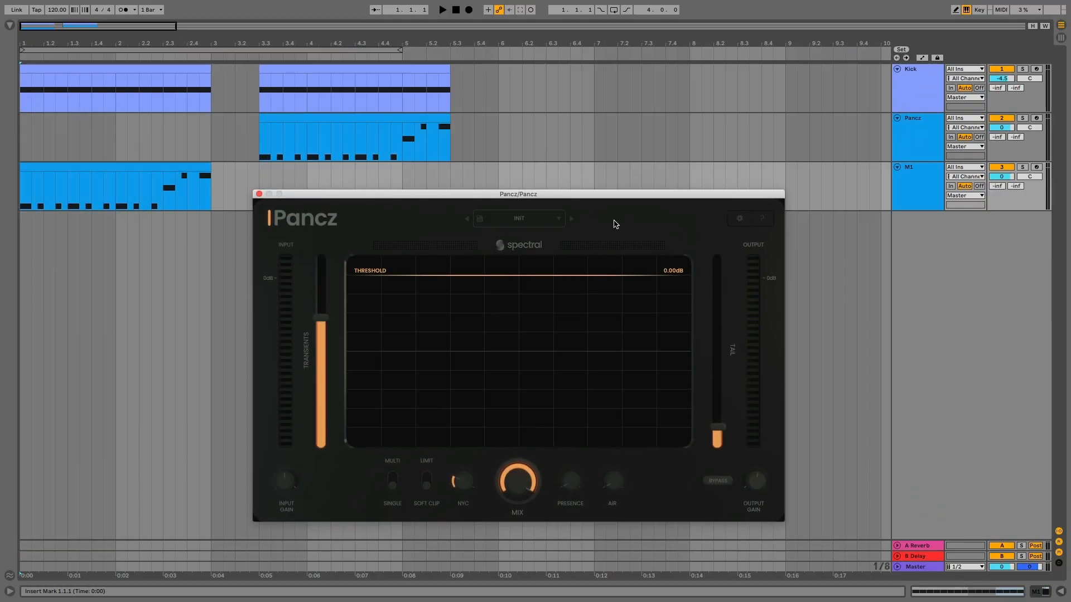
Step: Play the kick and M1 bassline without Pancz for comparison with the processed version
key(space)
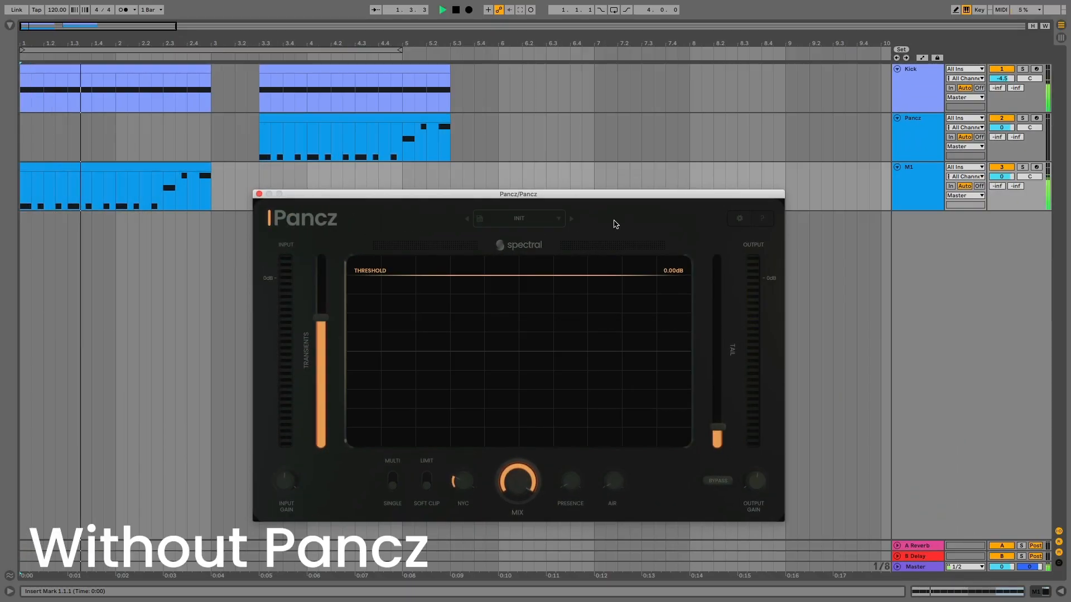